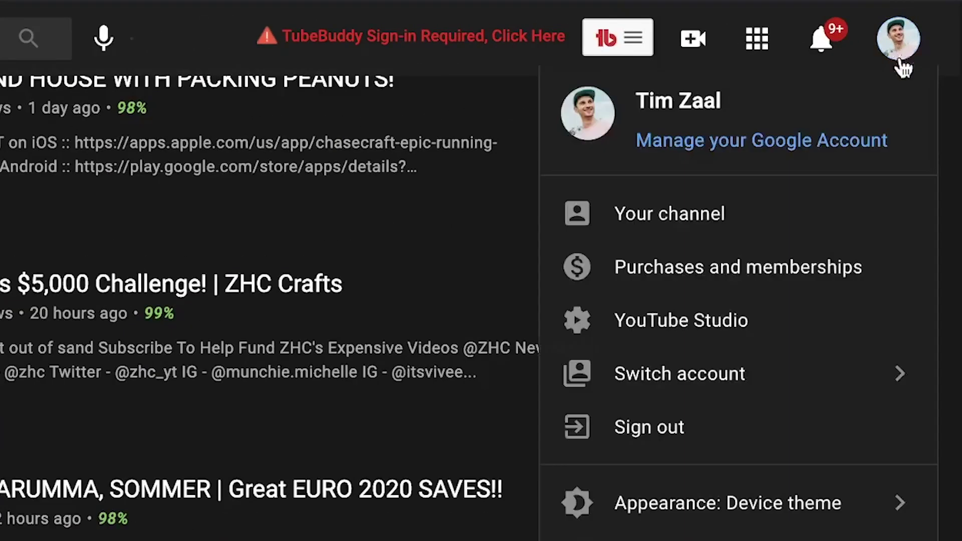
Step: Open the YouTube Studio video editor for the 'Hello, everyone!' upload from the Content list
click(842, 310)
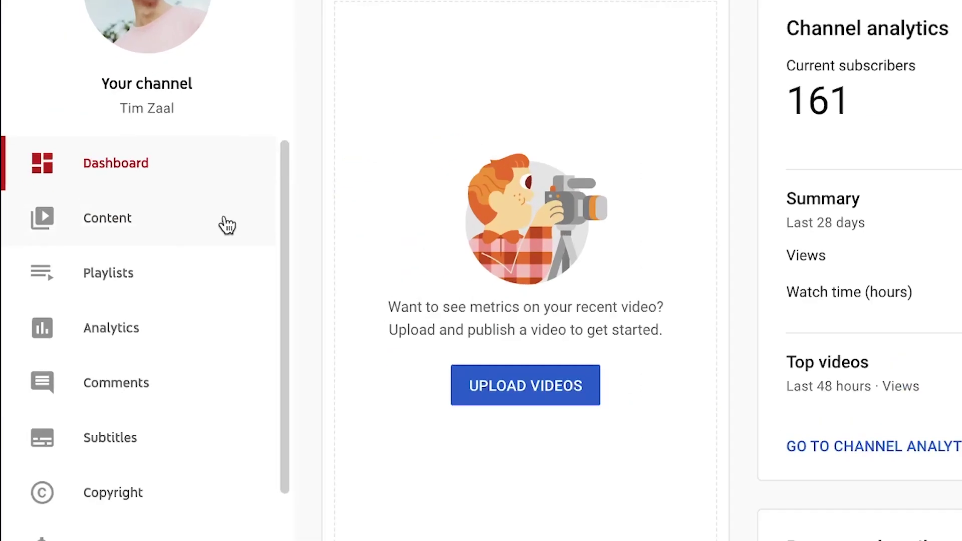
click(274, 219)
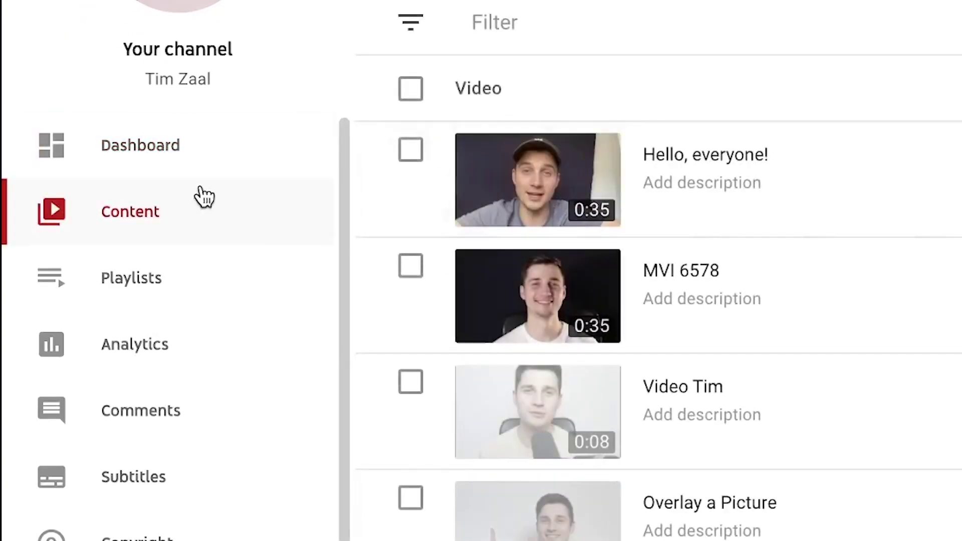
mouse_move(563, 181)
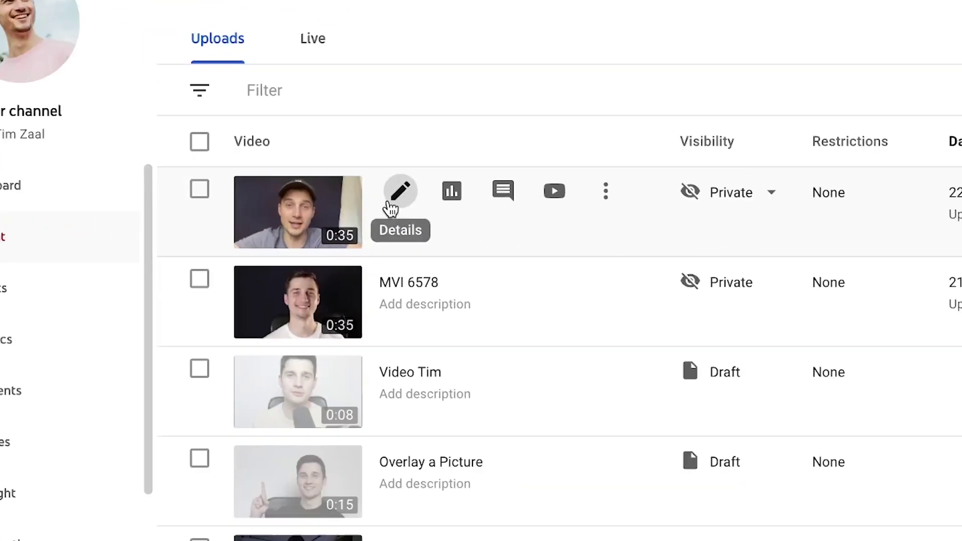
click(539, 187)
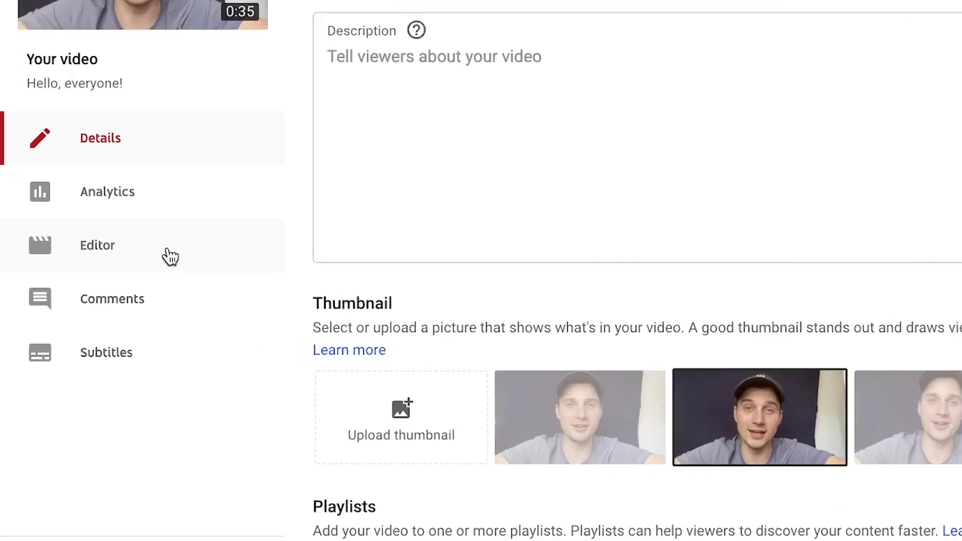
click(101, 307)
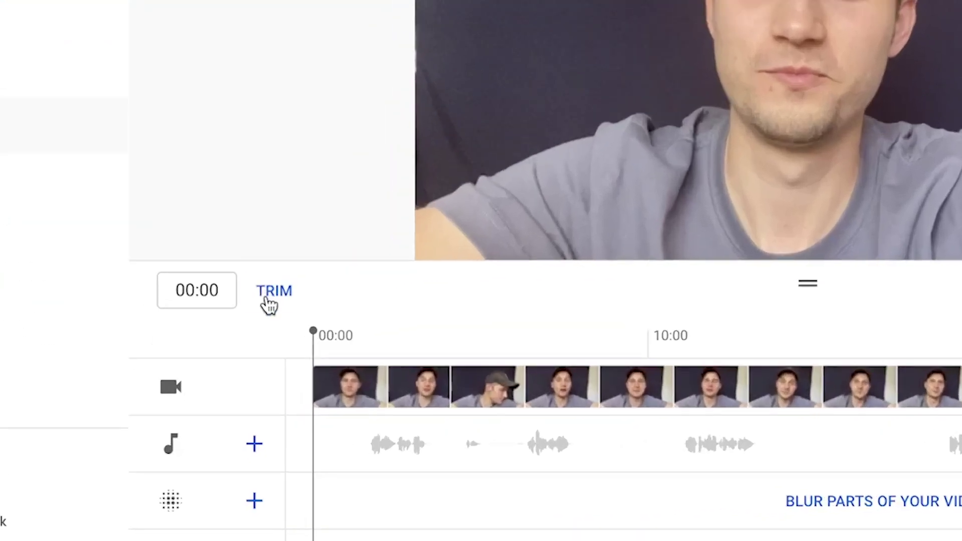
Step: Split the YouTube Studio timeline at 03:11 and widen the cut-out region over the silence
click(269, 302)
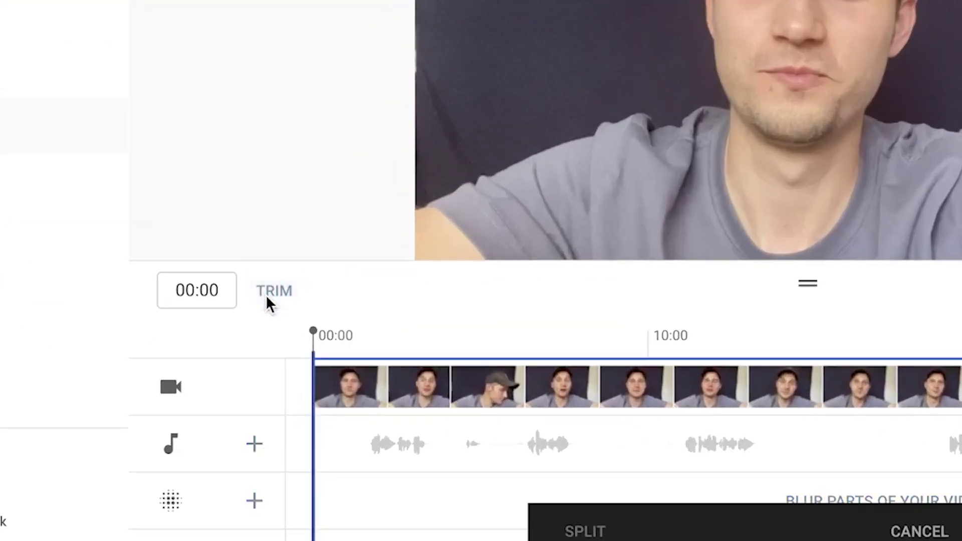
click(429, 354)
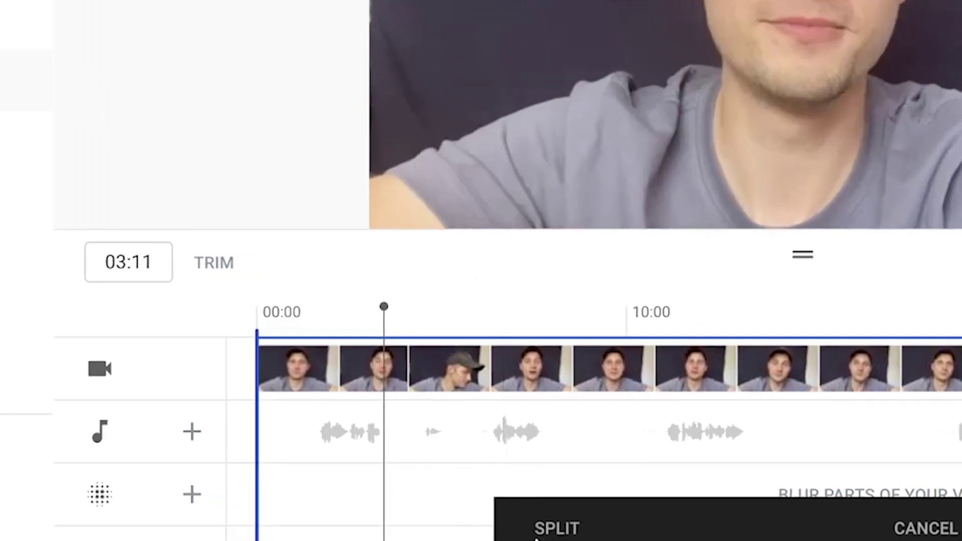
click(552, 530)
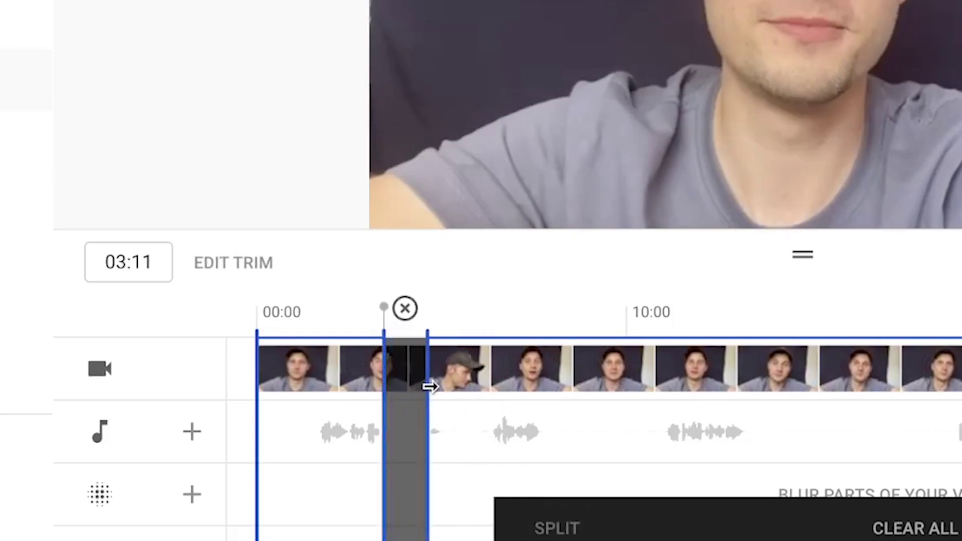
drag(429, 386, 464, 385)
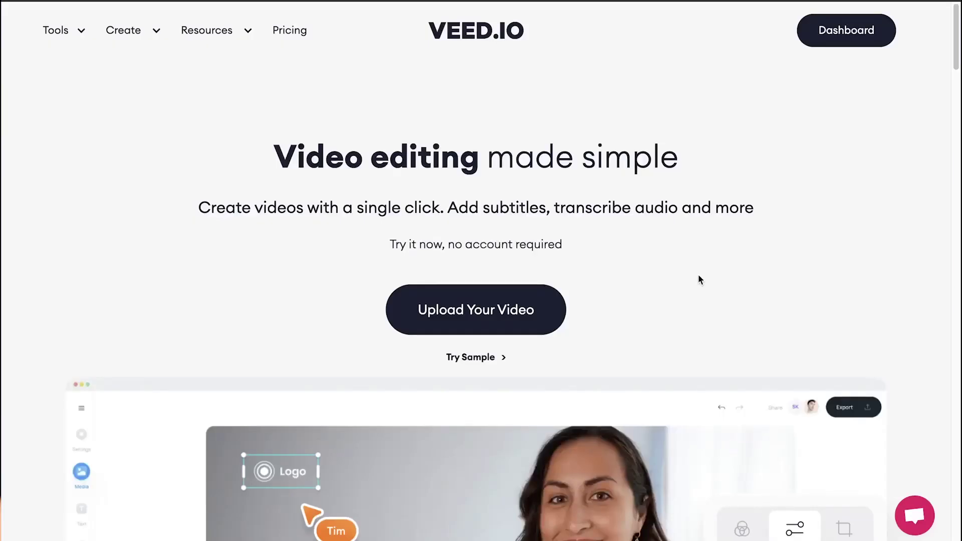
Step: Upload Trim Vid.MOV from the Clips folder on this device into a new VEED project
click(582, 348)
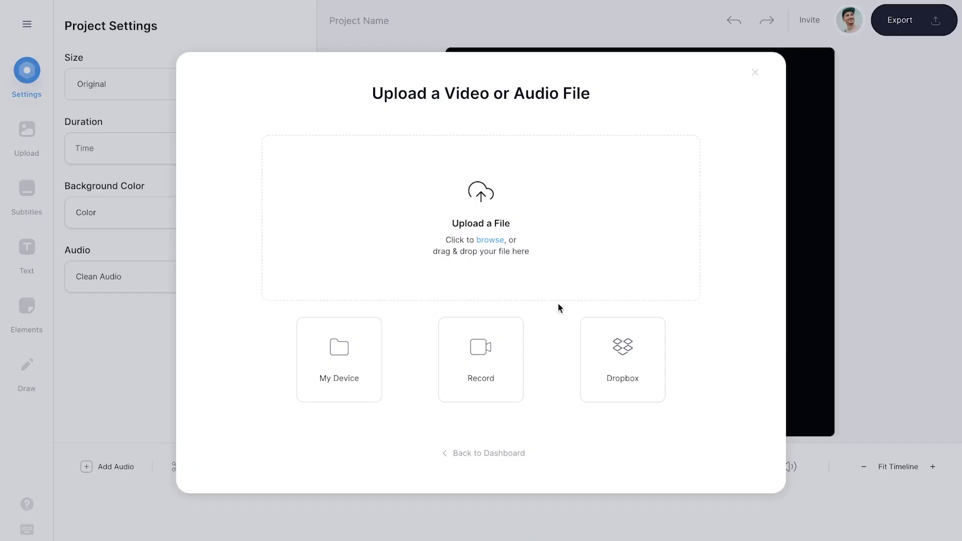
click(572, 252)
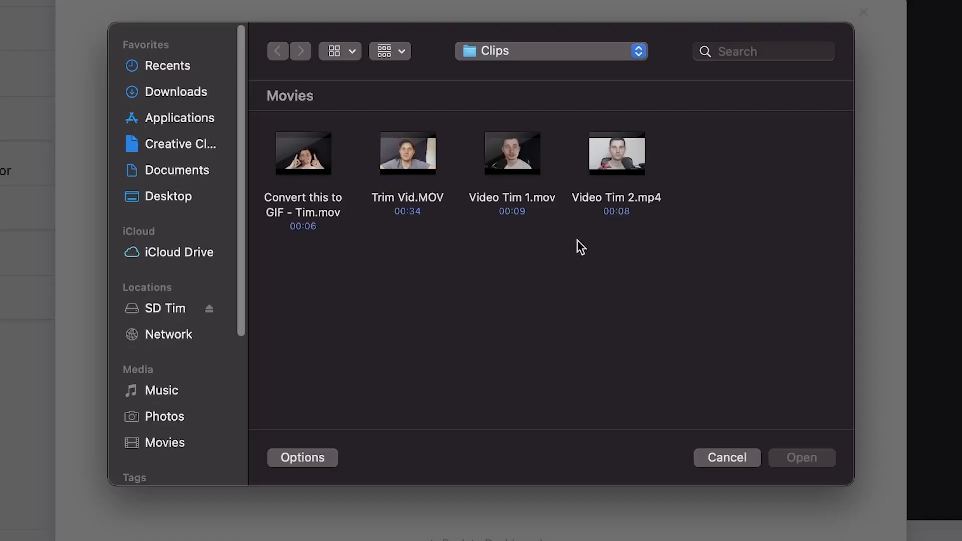
click(435, 173)
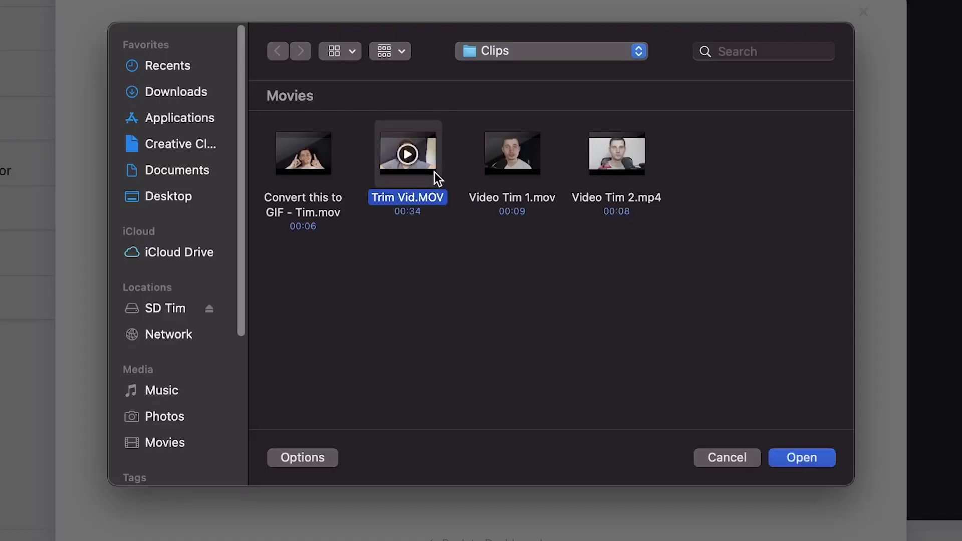
click(801, 460)
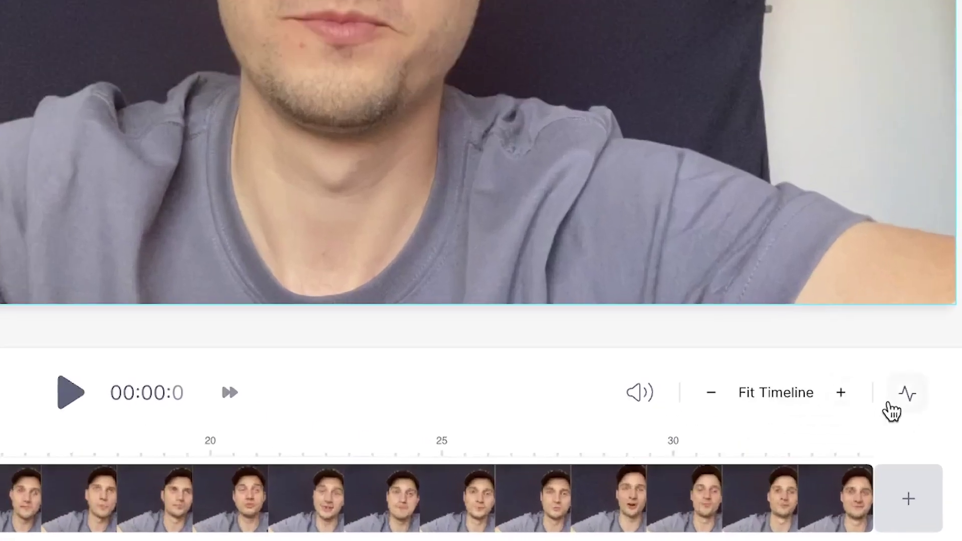
Step: Show the clip's audio waveform and scrub the playhead to locate where speech begins
click(890, 405)
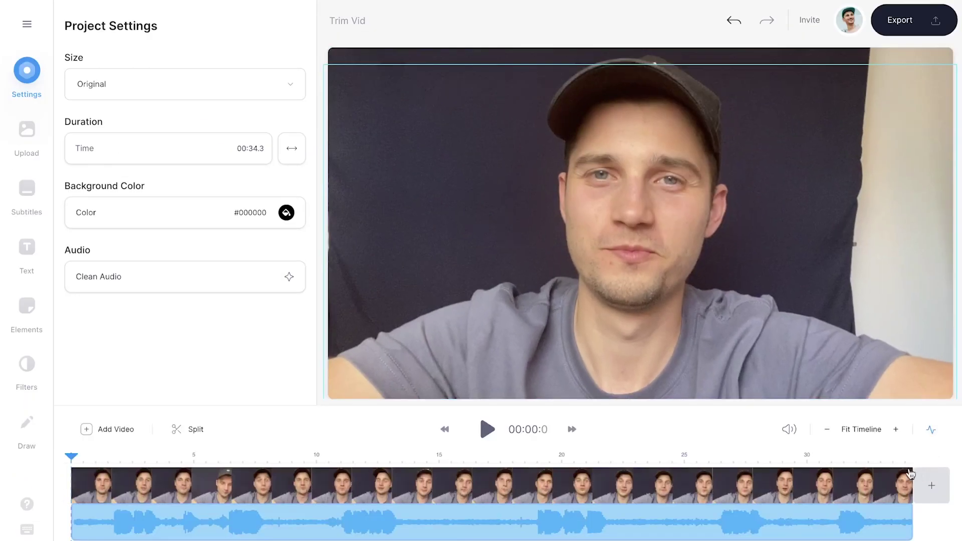
click(621, 477)
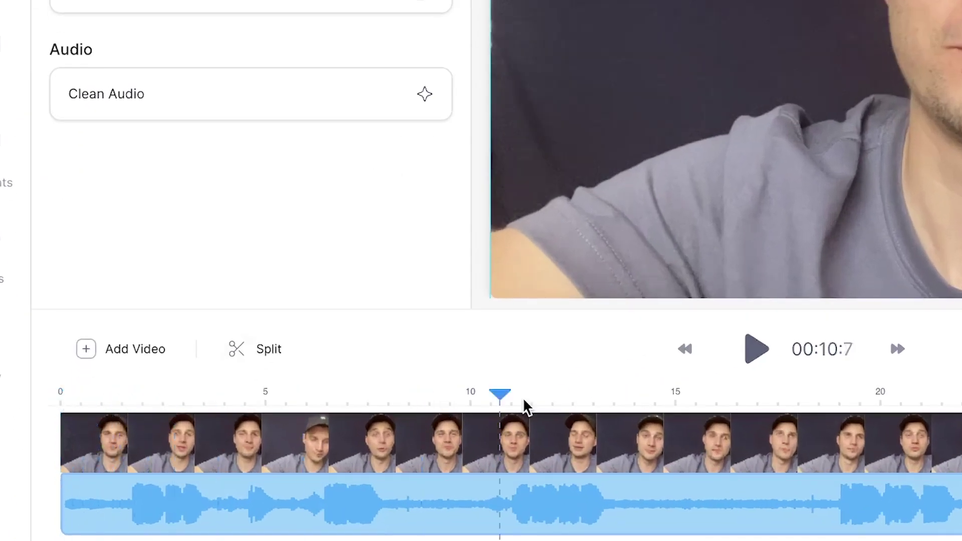
drag(526, 407, 459, 418)
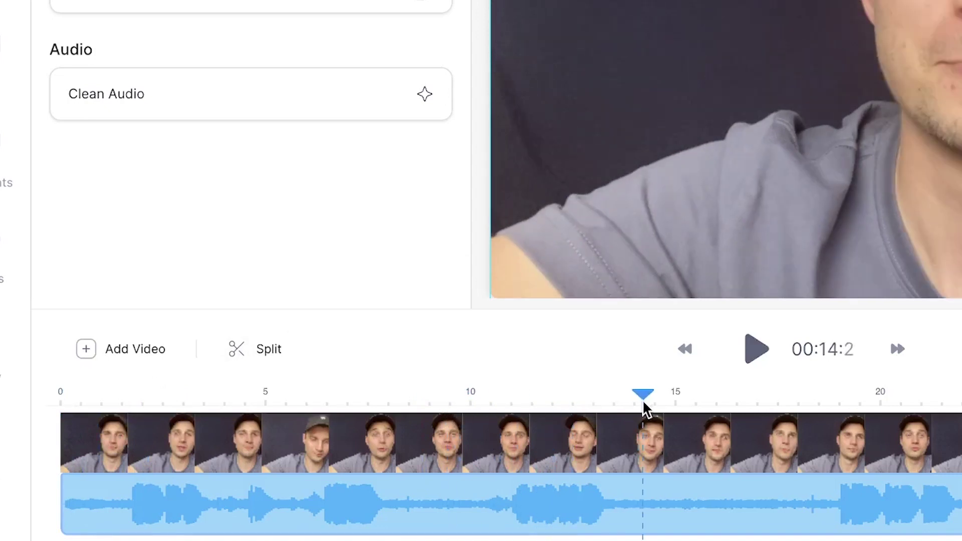
drag(644, 403, 635, 404)
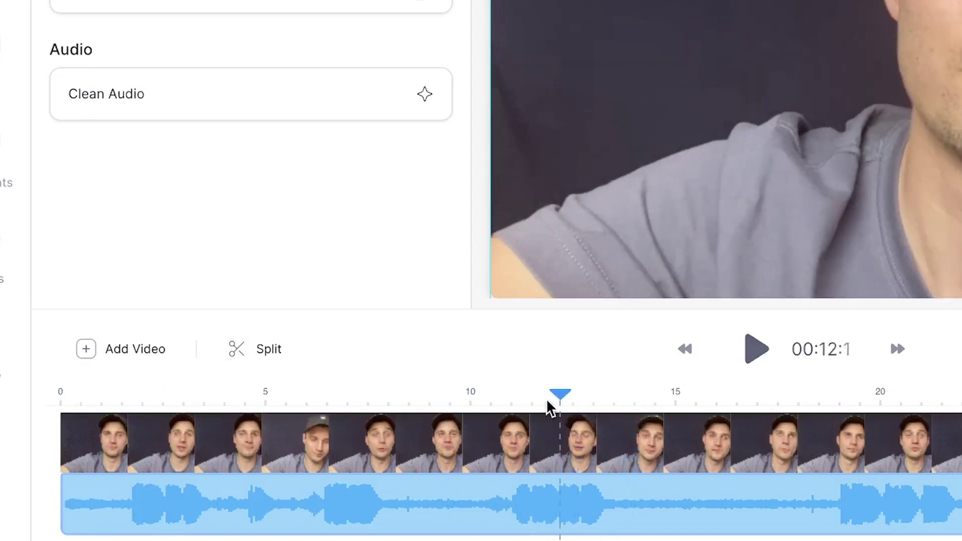
drag(550, 408, 298, 398)
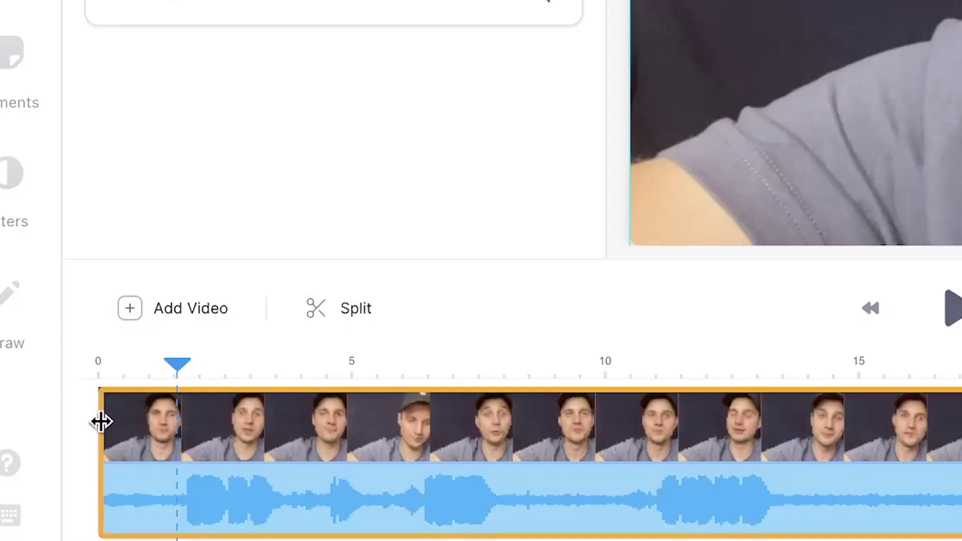
Step: Split off and delete the silent opening at about 1.6 seconds, then move the clip to start at 0
drag(119, 421, 181, 426)
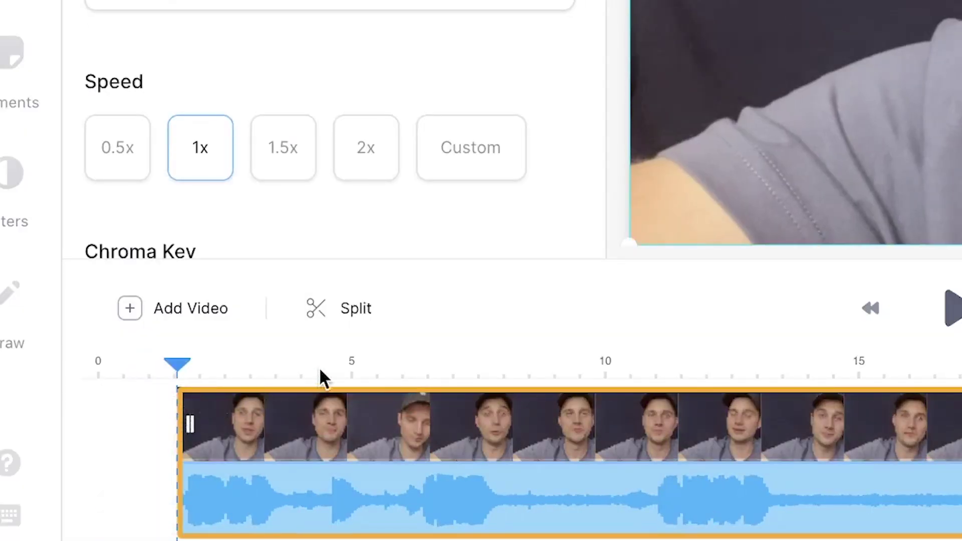
click(345, 330)
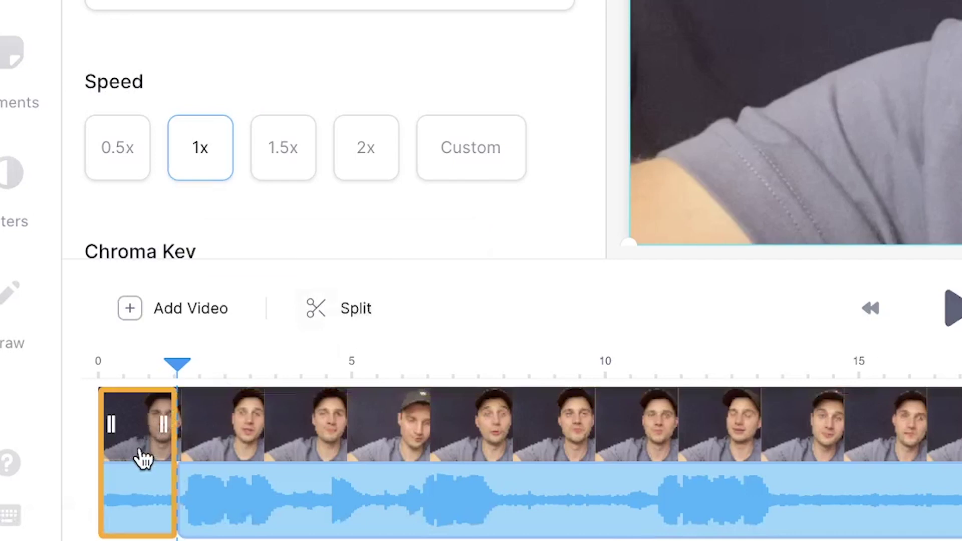
key(Delete)
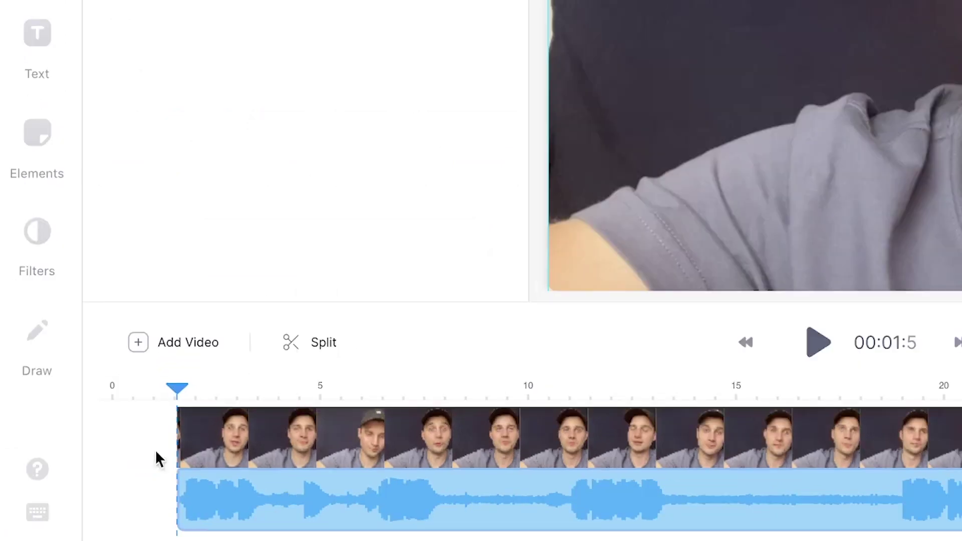
click(369, 441)
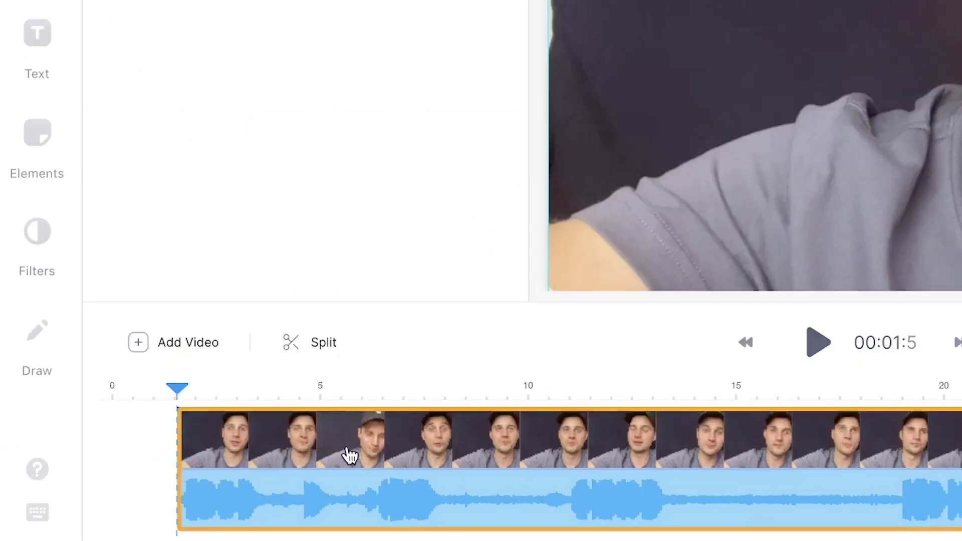
drag(337, 447, 261, 449)
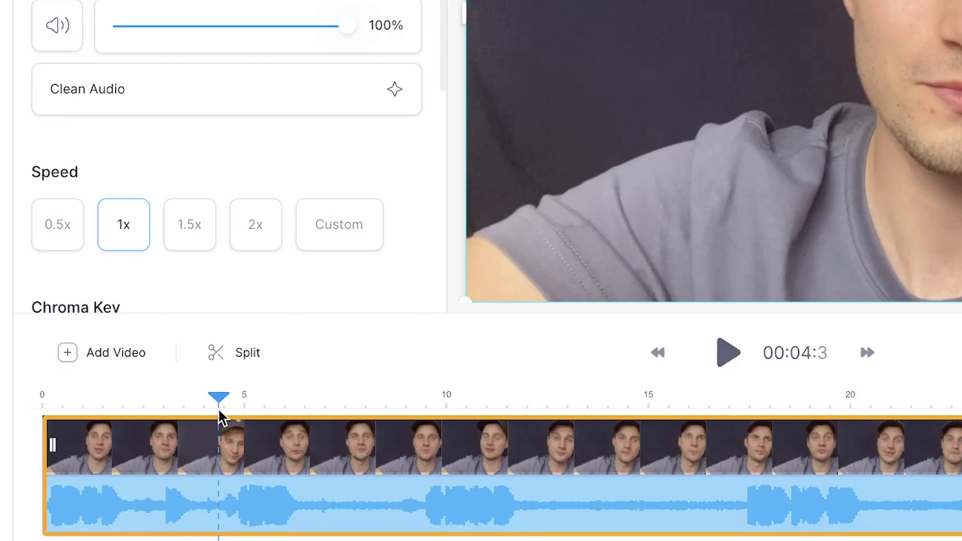
Step: Cut the clip at the early pause boundaries, including 9.4 seconds
click(225, 362)
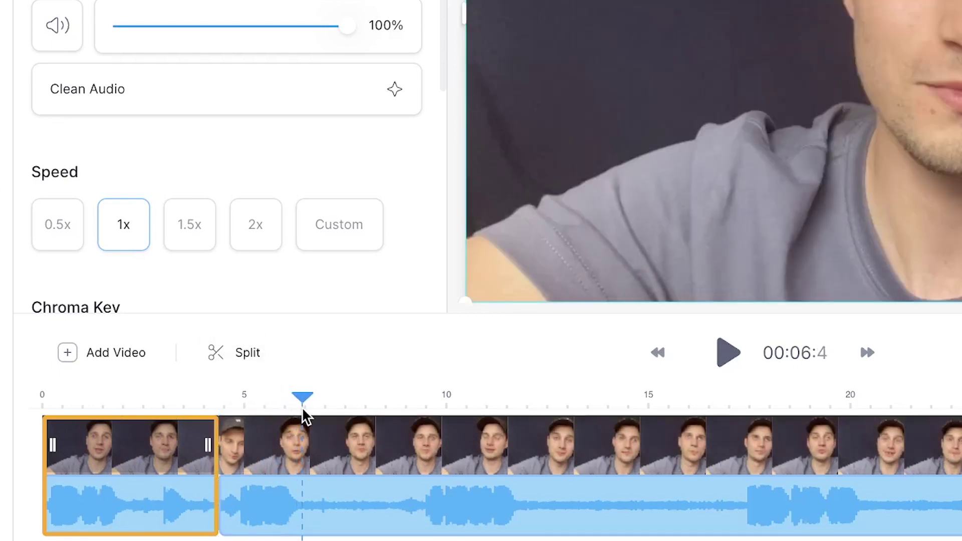
click(389, 426)
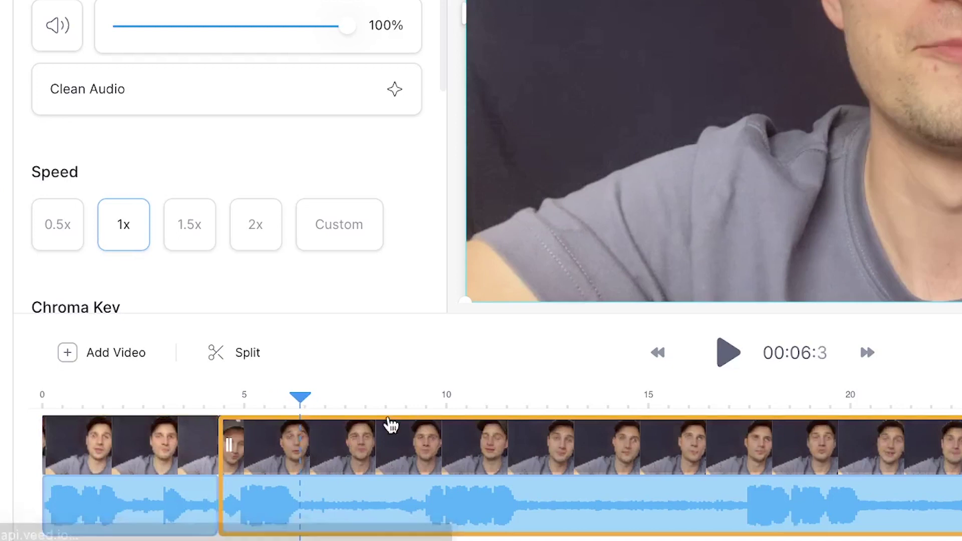
click(241, 361)
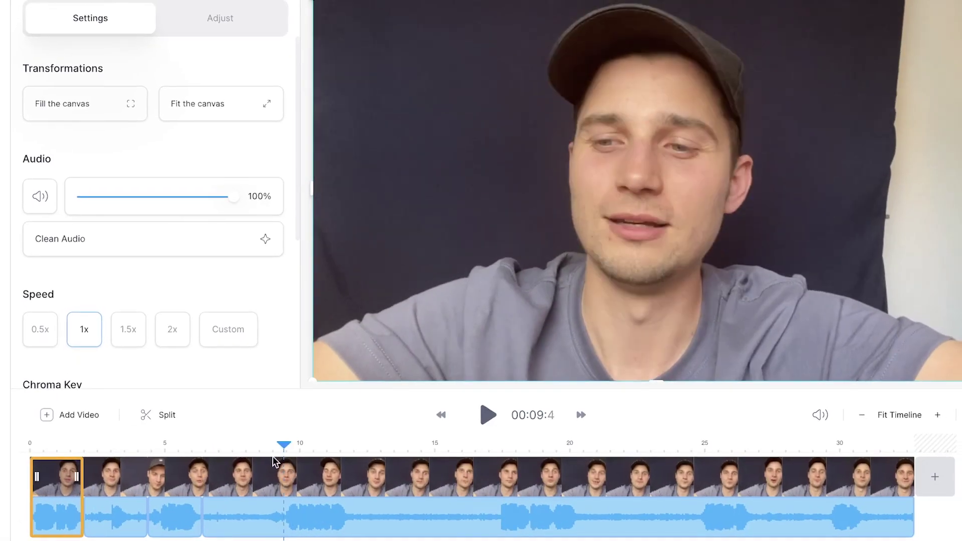
key(s)
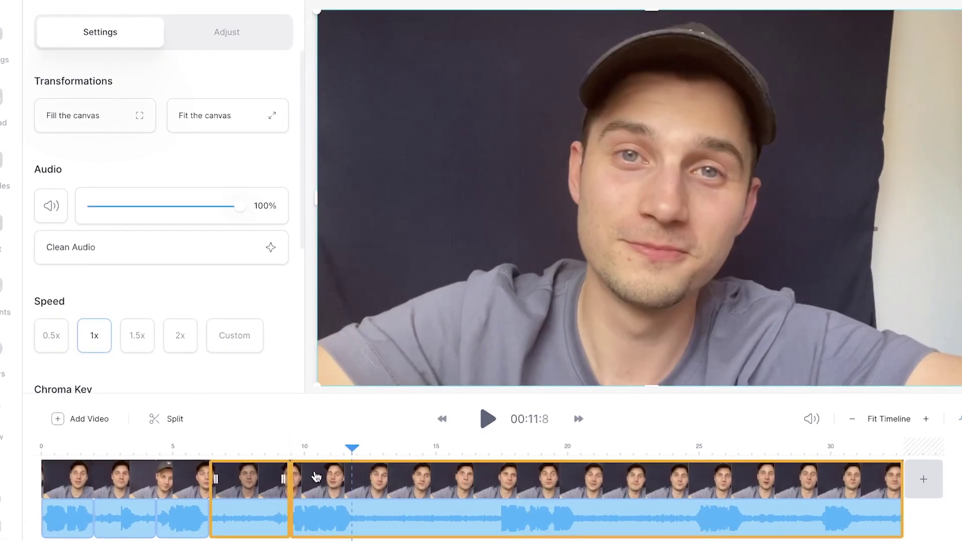
key(s)
Step: Add cuts at 24, 26.8, 29.6 and 31 seconds, then select the 2–4.6 second silent piece
key(s)
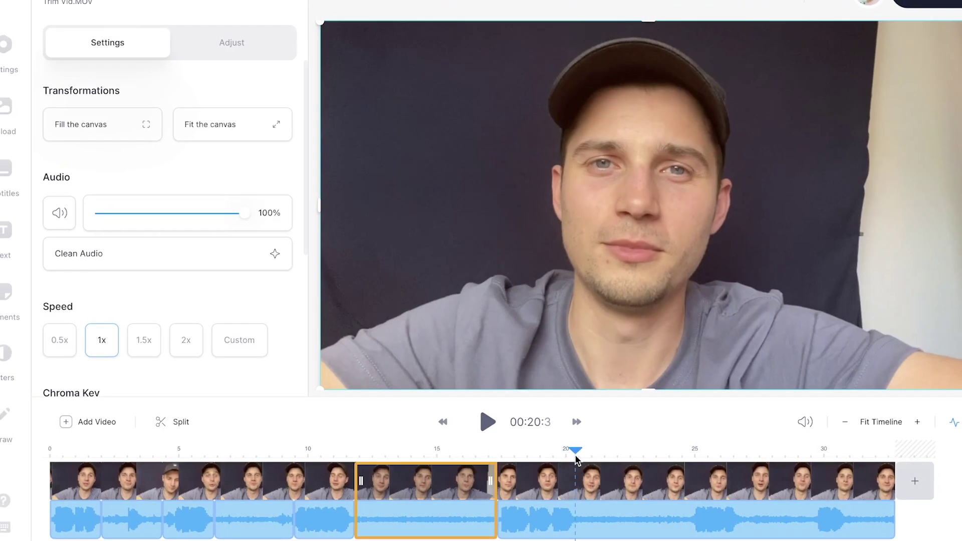
key(s)
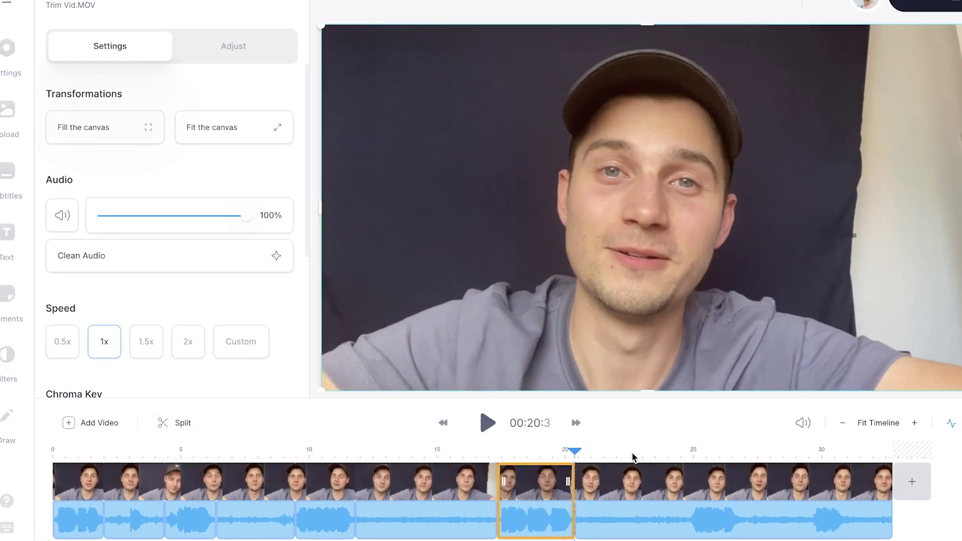
click(668, 455)
key(s)
click(742, 455)
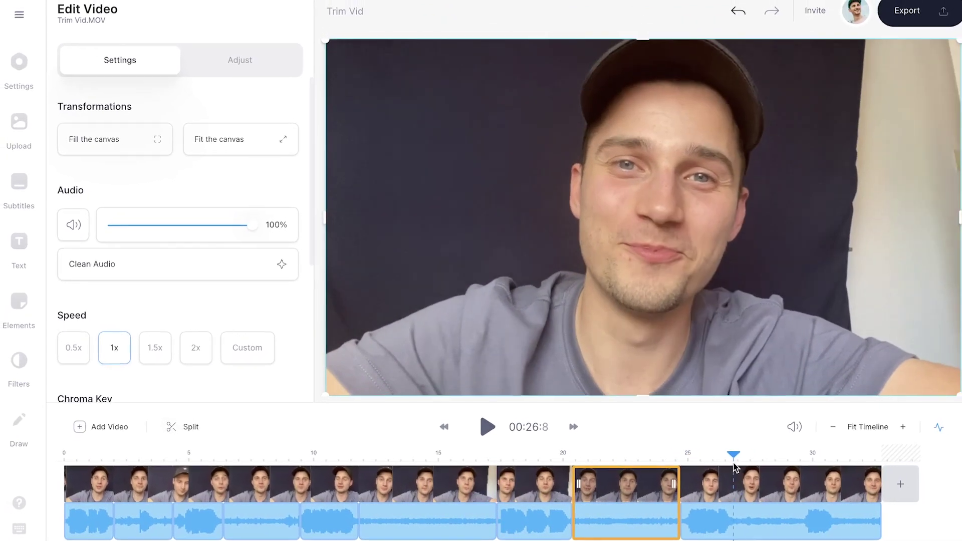
key(s)
click(186, 427)
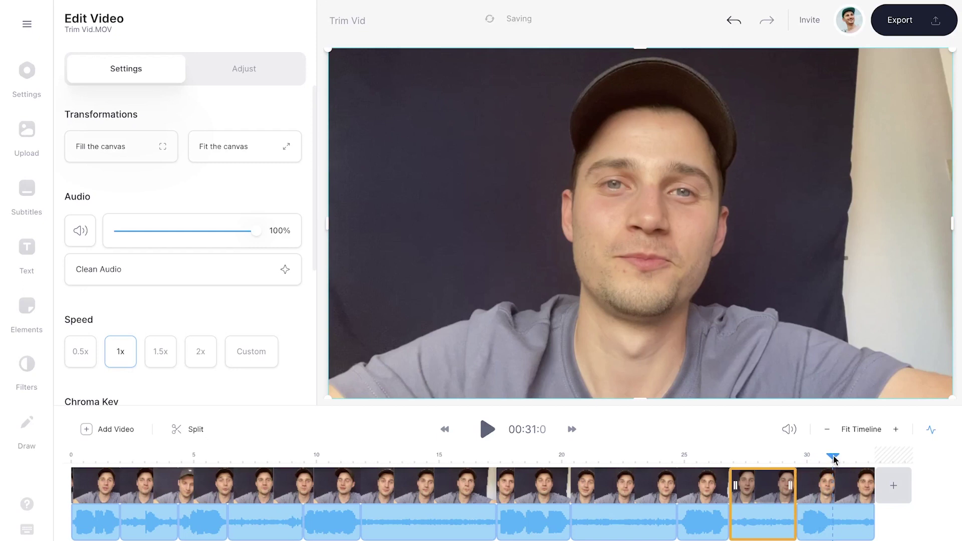
click(185, 427)
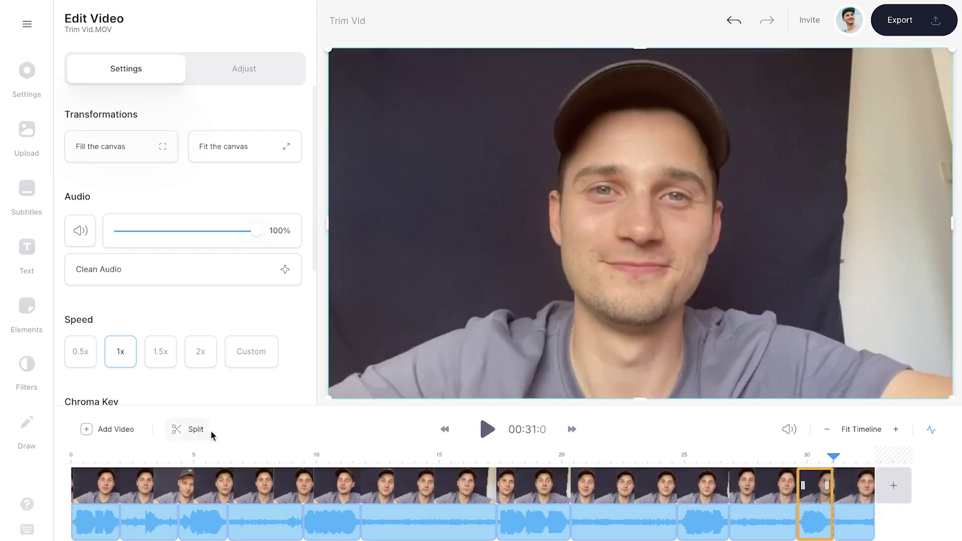
click(157, 478)
Step: Delete the silent pieces at 2–4.6, 6.5–9.5, 15–20, 21–25, 26–28 seconds and the ending
key(Delete)
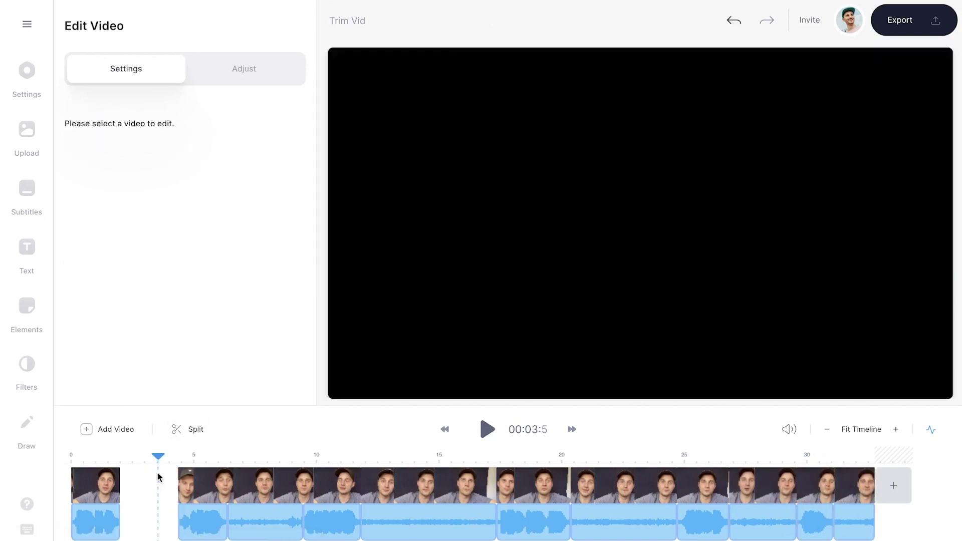
click(266, 479)
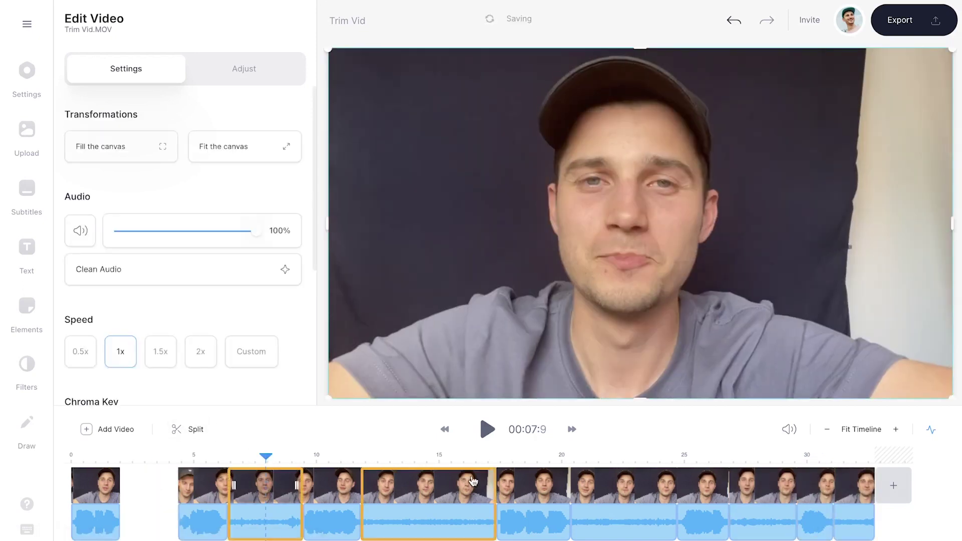
key(Delete)
click(445, 484)
key(Delete)
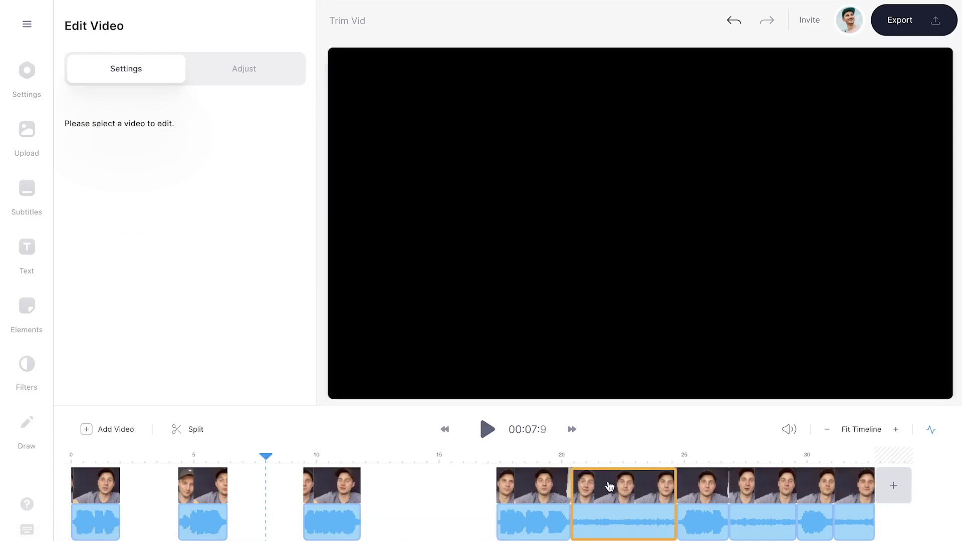
key(Delete)
click(763, 486)
key(Delete)
click(861, 491)
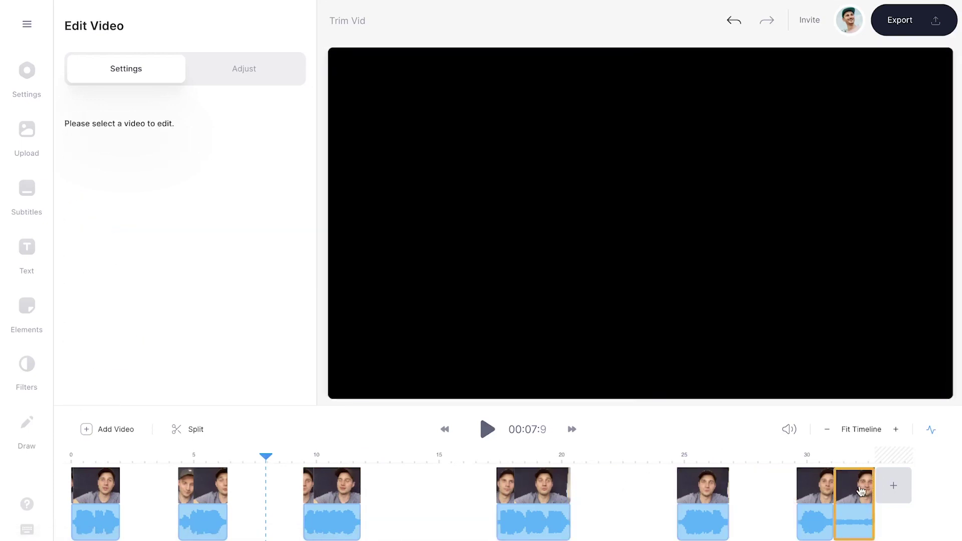
key(Delete)
Step: Slide the remaining speaking clips left so they sit back-to-back with no gaps
click(203, 490)
drag(203, 489, 146, 490)
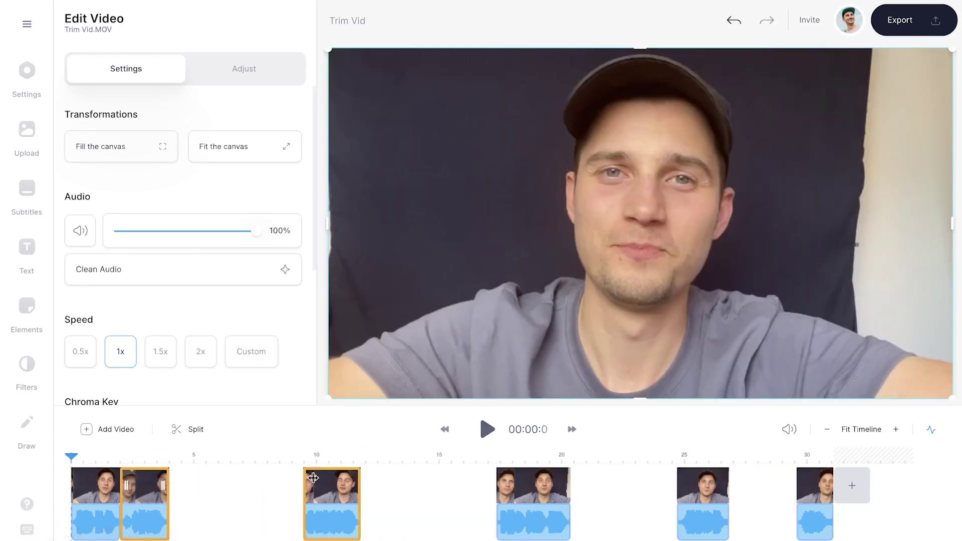
drag(313, 478, 258, 479)
drag(506, 481, 261, 482)
drag(712, 482, 539, 482)
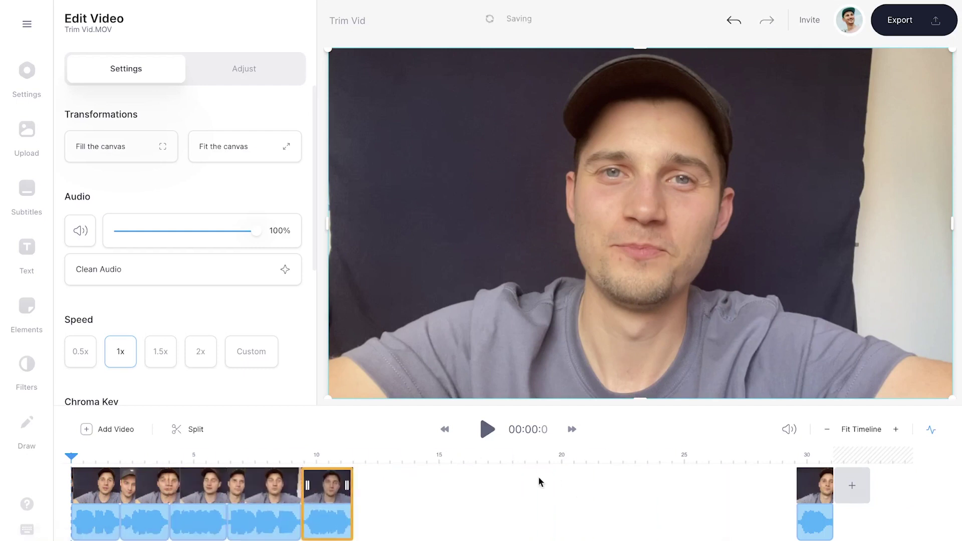
drag(802, 485, 358, 486)
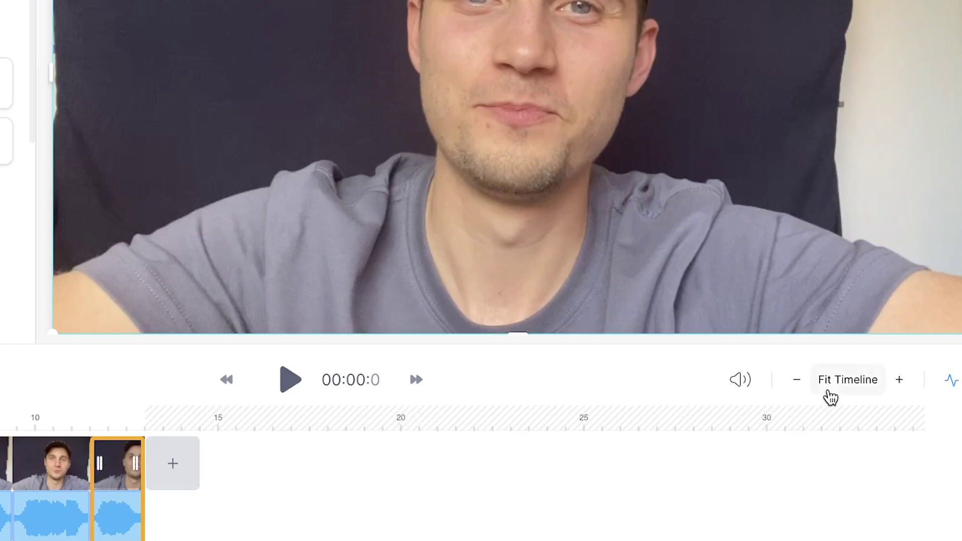
Step: Trim a fraction off the start of the 2-second clip and butt it against the first clip
click(829, 392)
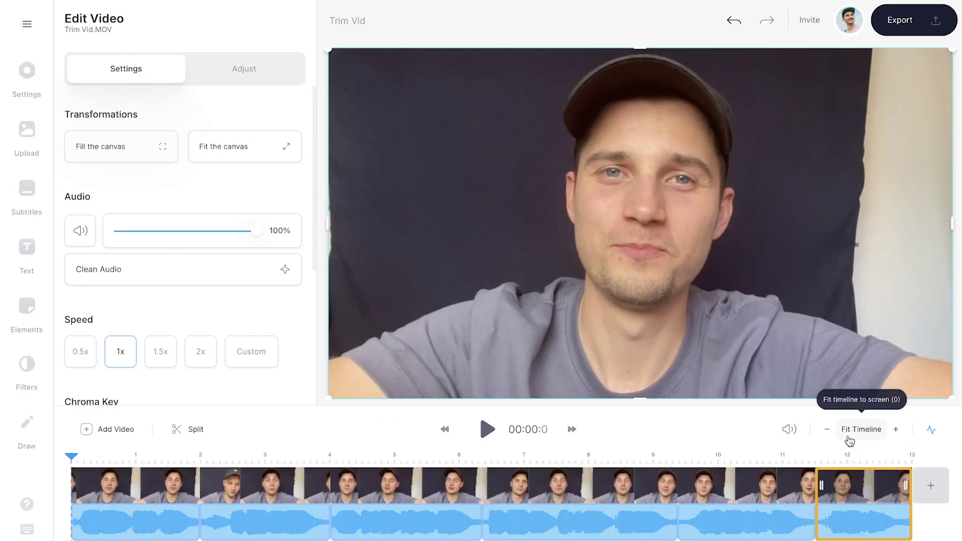
click(223, 485)
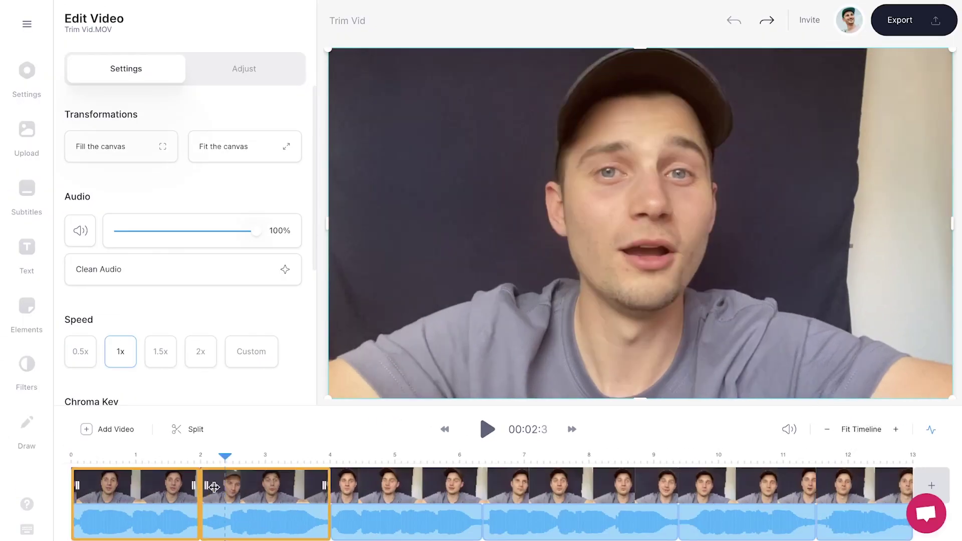
drag(206, 487, 221, 490)
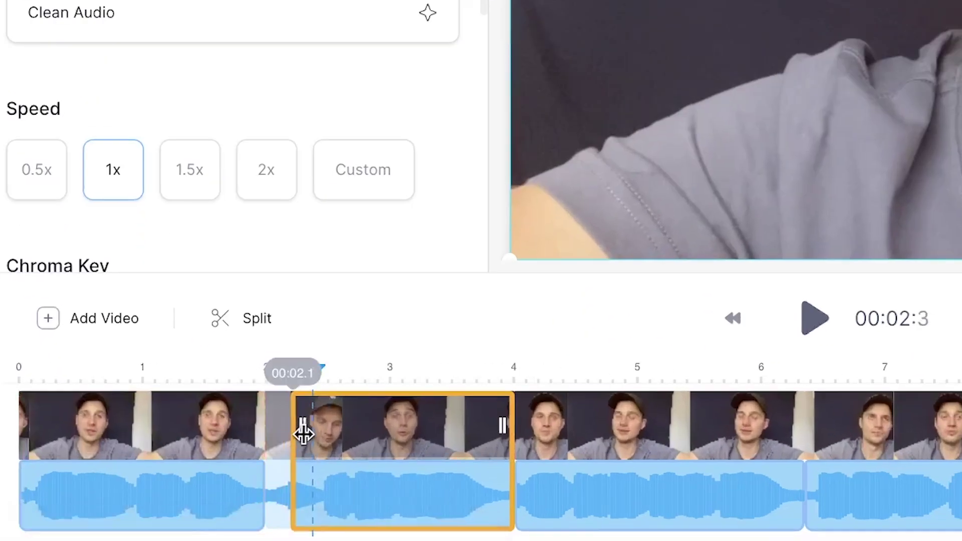
drag(303, 432, 313, 440)
drag(376, 443, 331, 445)
drag(313, 371, 221, 375)
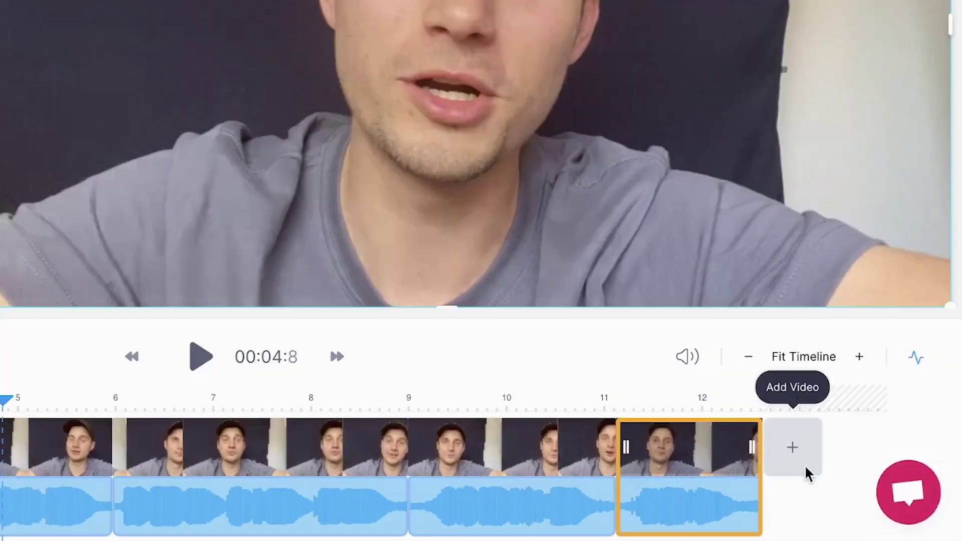
click(775, 457)
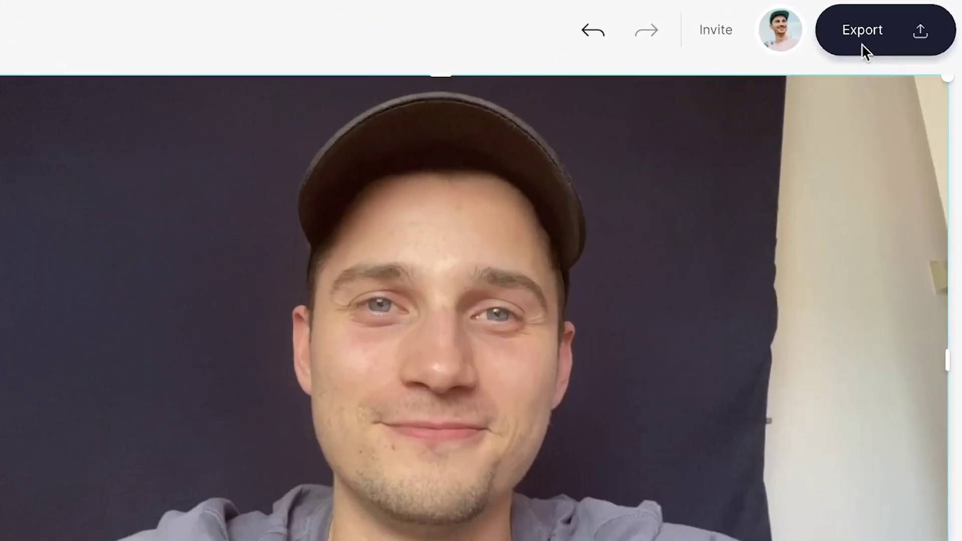
Step: Export the 12.2-second edit as an HD video
click(862, 43)
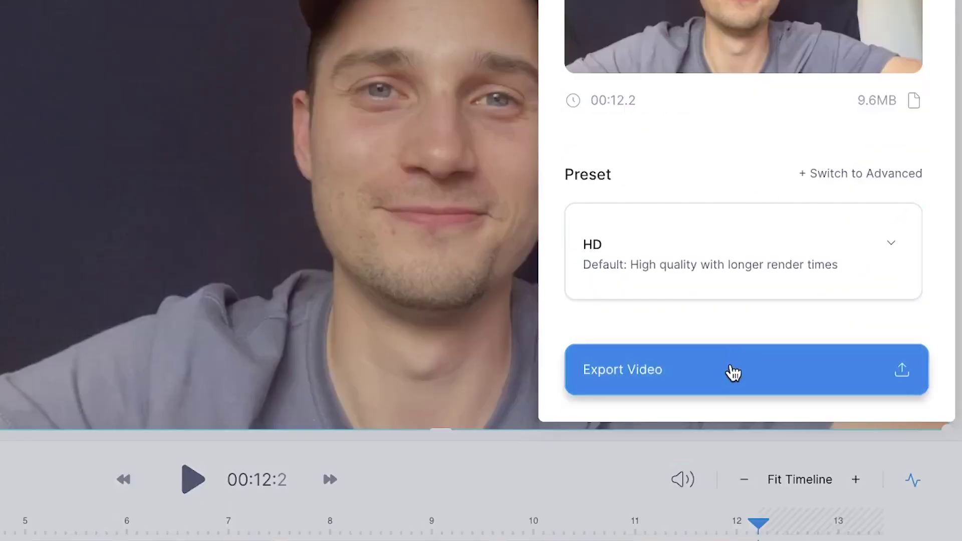
click(733, 373)
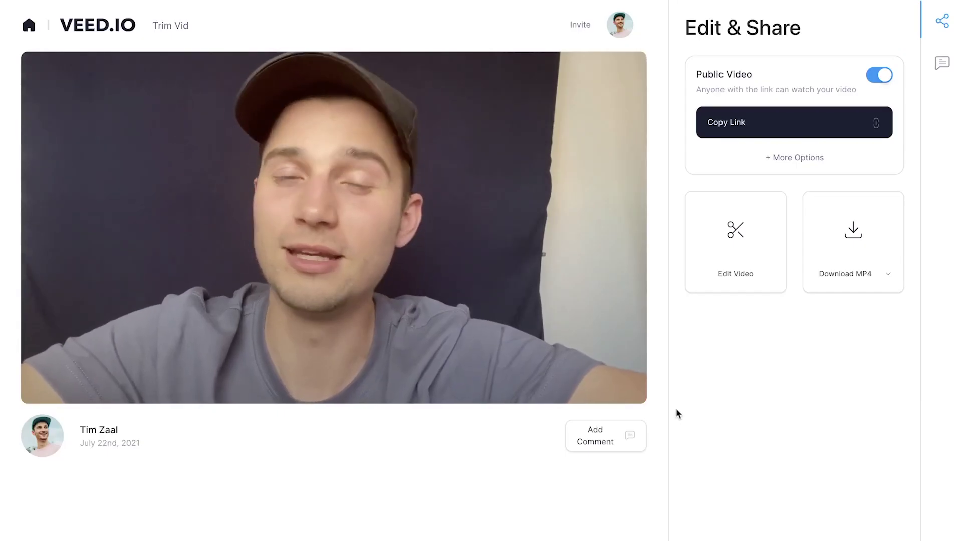